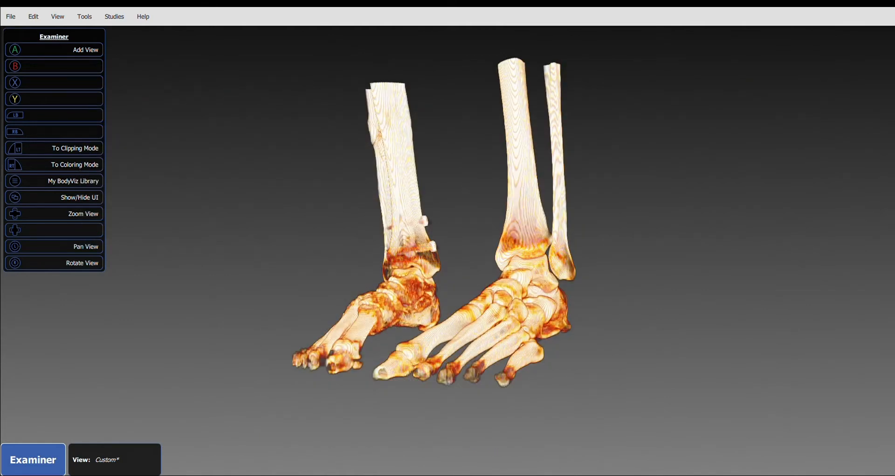
Examine the foot and ankle bones from several angles by zooming, panning and rotating the 3D view
right_drag(468, 222, 469, 173)
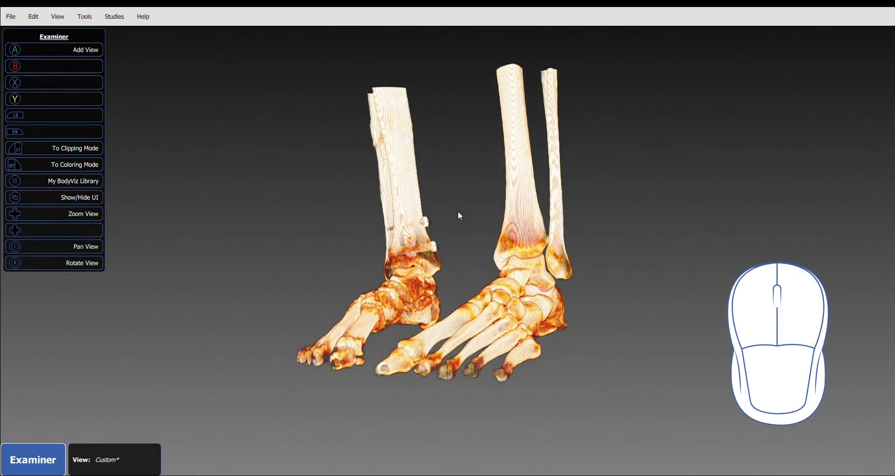
middle_drag(458, 198, 509, 206)
mouse_move(481, 225)
mouse_down()
mouse_move(597, 218)
mouse_move(469, 236)
mouse_up()
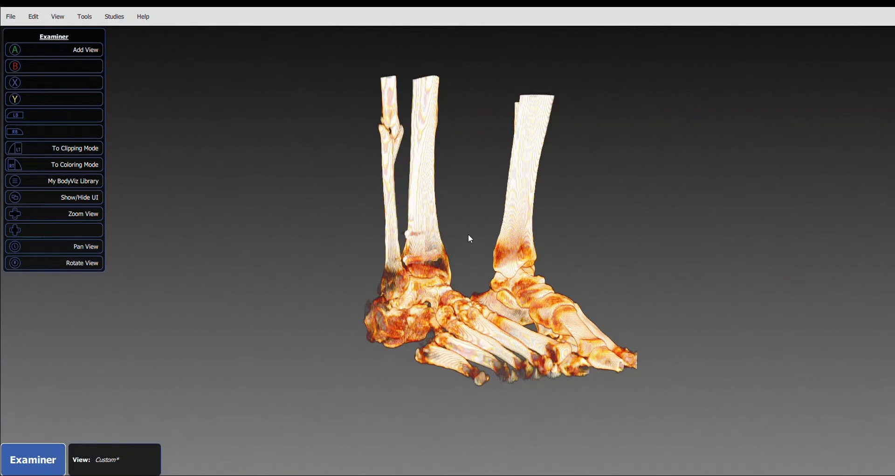
key(z)
mouse_move(469, 235)
mouse_down()
mouse_move(476, 298)
mouse_move(463, 156)
mouse_move(460, 243)
mouse_up()
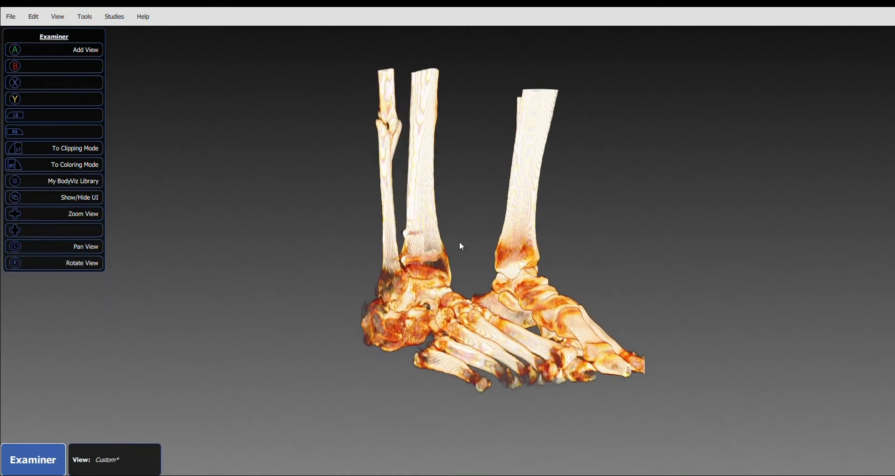
key(x)
drag(468, 236, 452, 373)
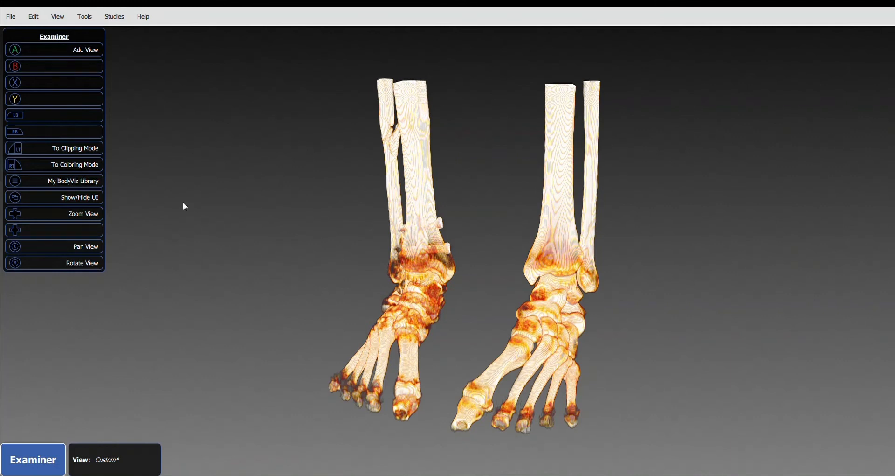
Advance from Examiner mode through Coloring, Tissue Type and Annotation to Clipping mode
click(90, 165)
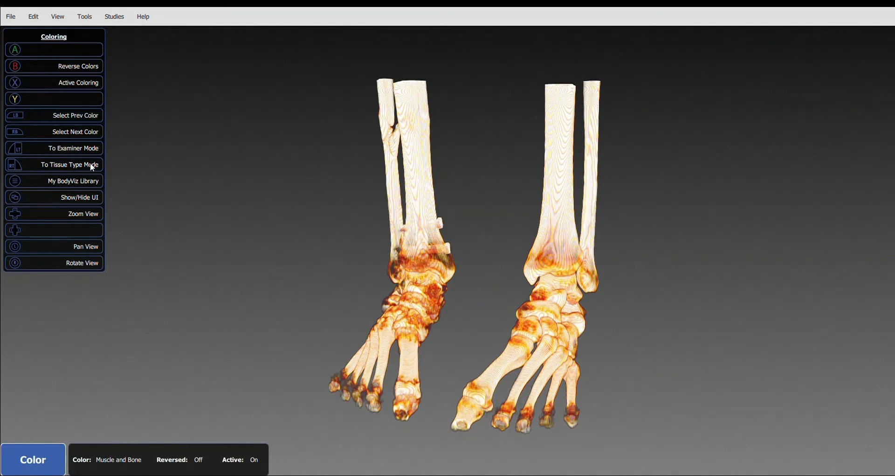
click(91, 164)
click(90, 164)
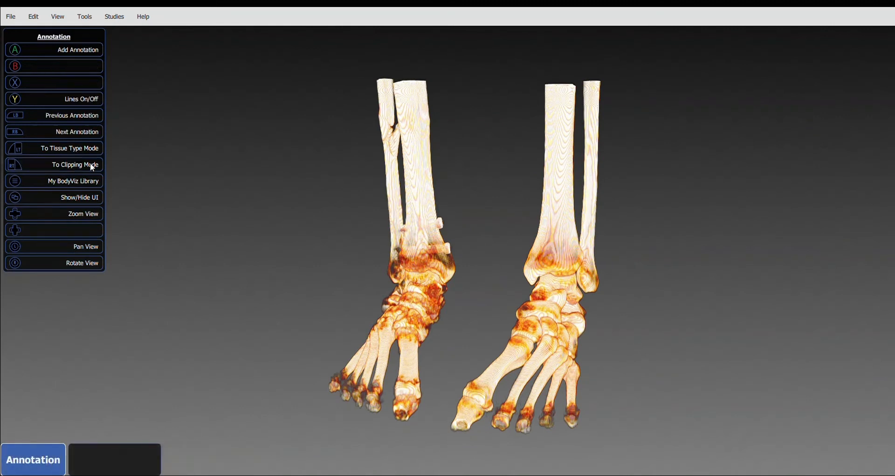
click(91, 164)
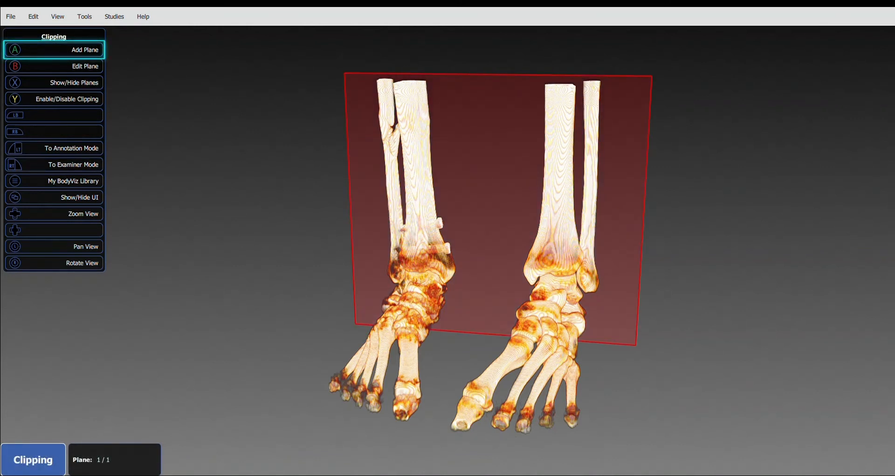
Add a clipping plane and cycle through the preset orientations to place it upright in front of both feet
click(75, 50)
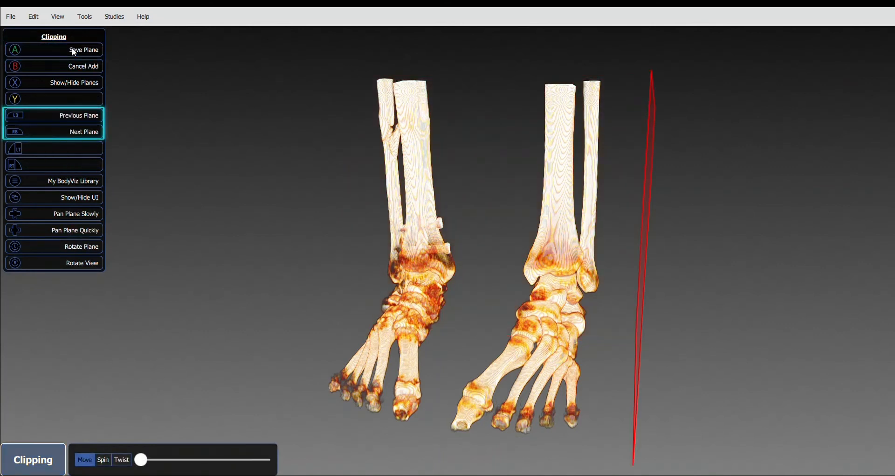
click(78, 129)
click(78, 130)
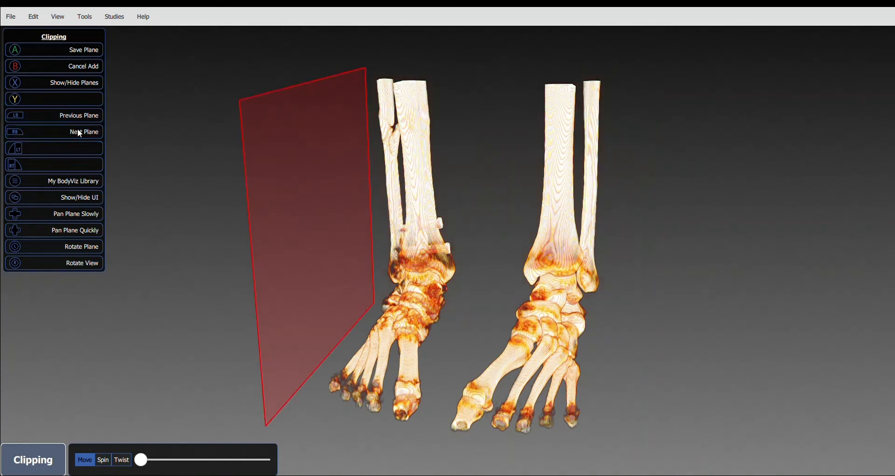
click(78, 129)
click(77, 119)
click(77, 118)
click(77, 119)
click(77, 119)
click(77, 118)
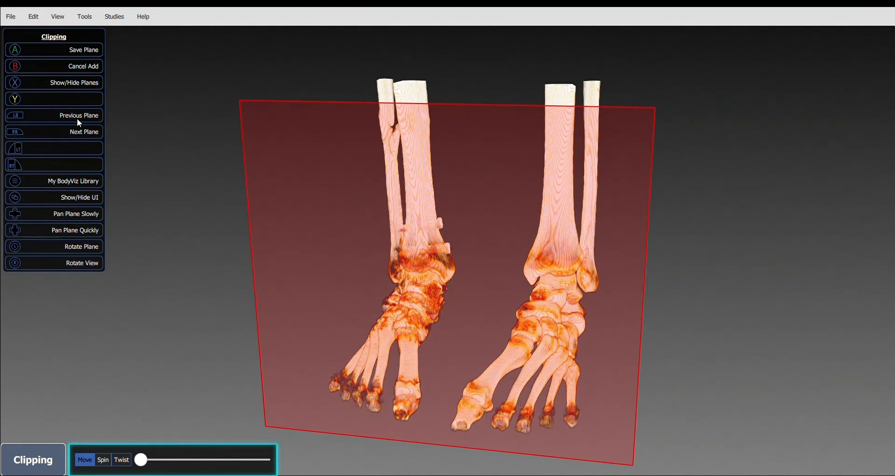
Move the front clipping plane inward until it cuts off most of the toes, and save it
drag(144, 465, 164, 469)
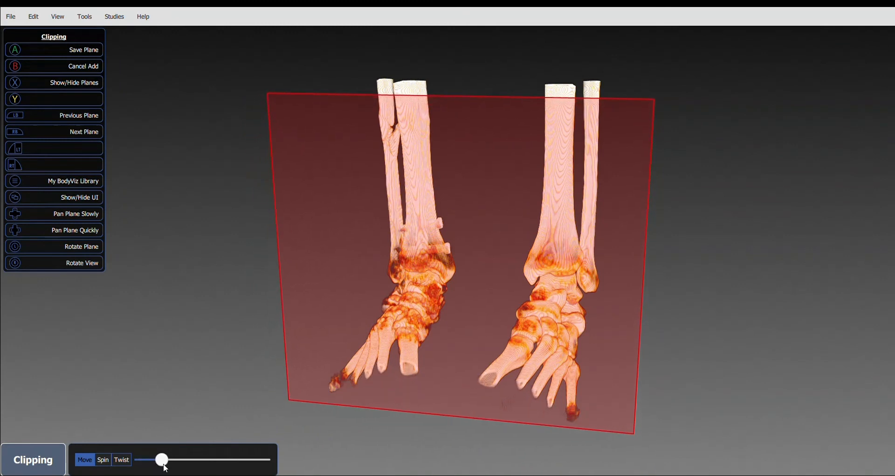
click(83, 51)
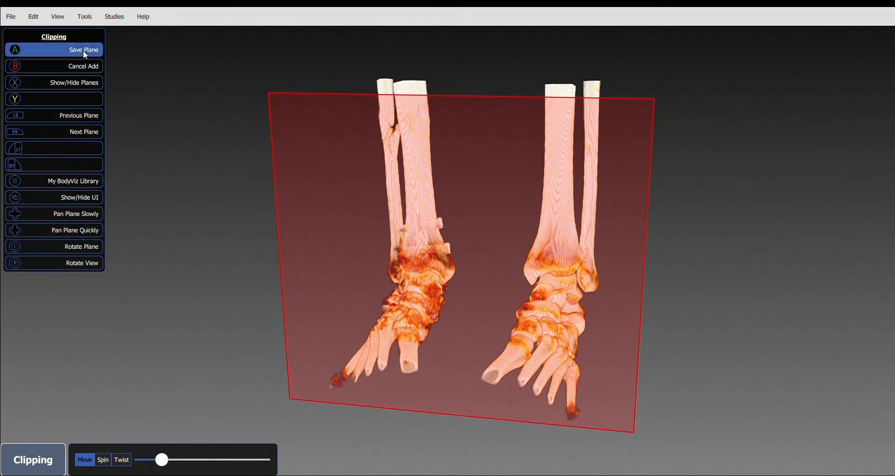
Toggle the visibility of the clipping planes twice, and switch the clipping itself off and on
click(92, 84)
click(91, 84)
click(86, 100)
click(86, 99)
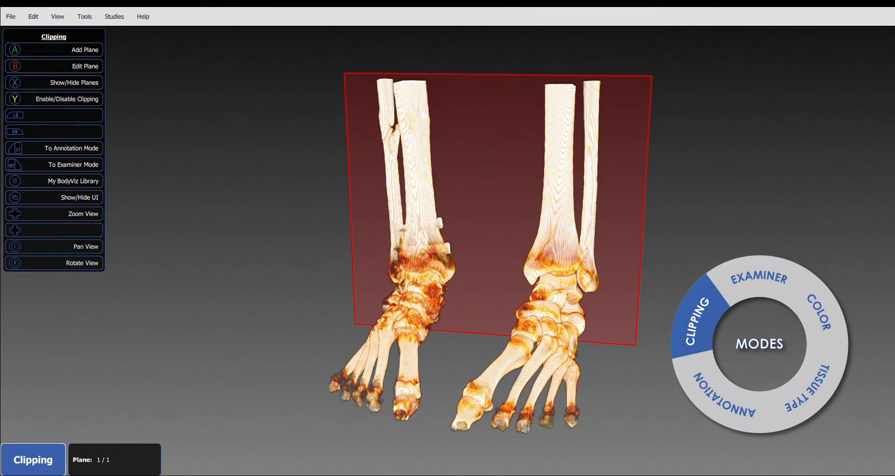
Cycle once through all the modes from Clipping back to Examiner, and continue to Coloring mode
click(76, 168)
click(77, 167)
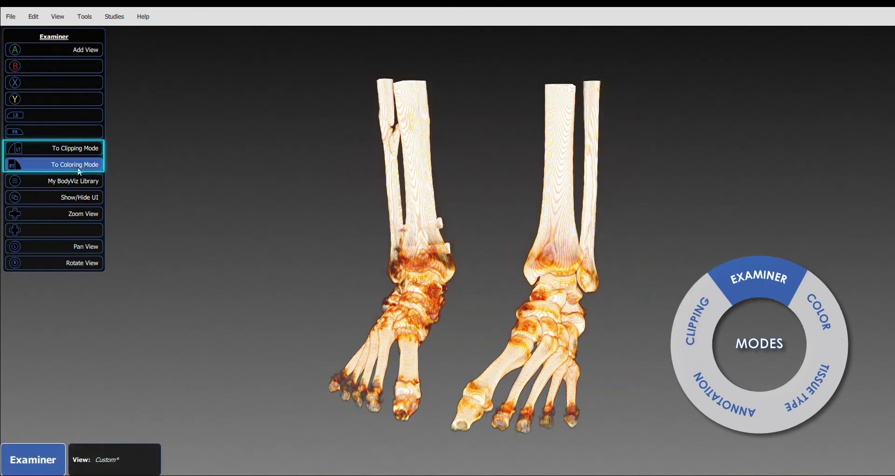
click(78, 167)
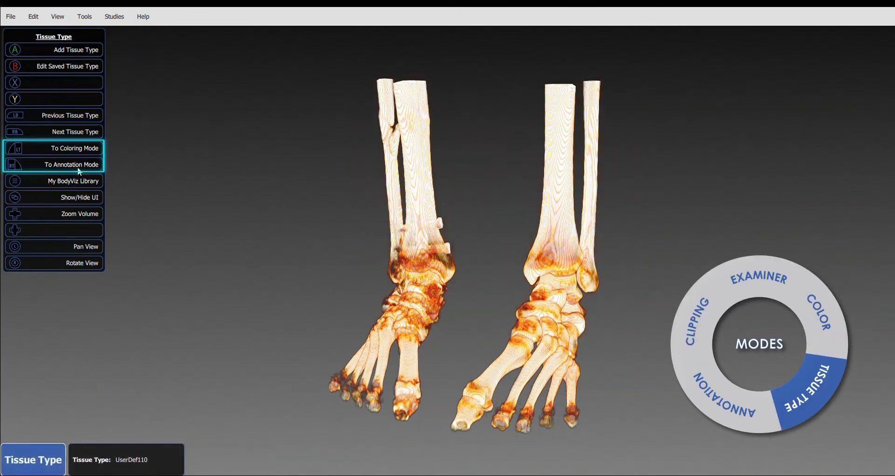
click(78, 167)
click(77, 167)
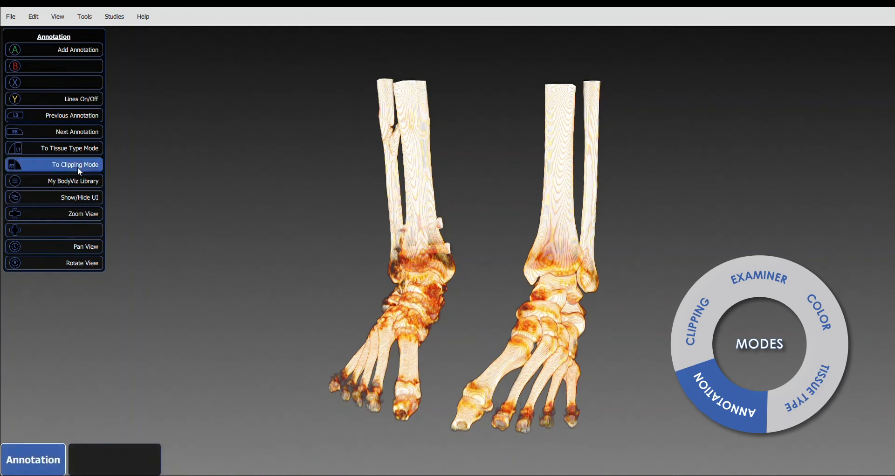
click(78, 167)
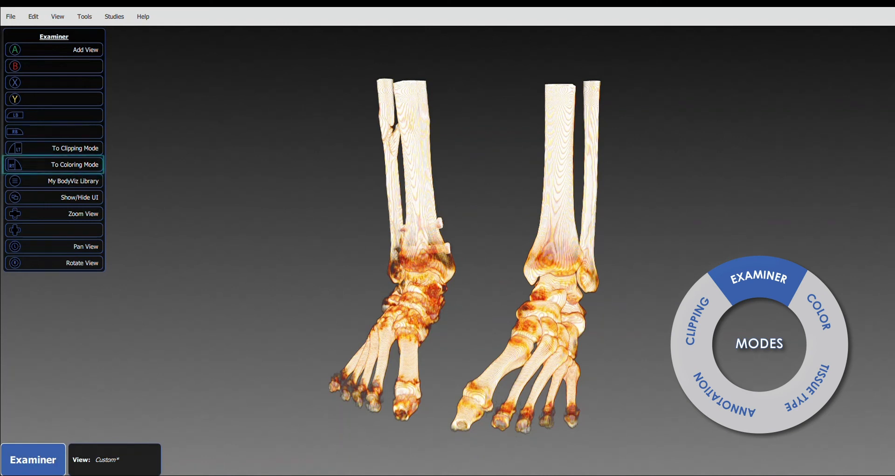
click(98, 161)
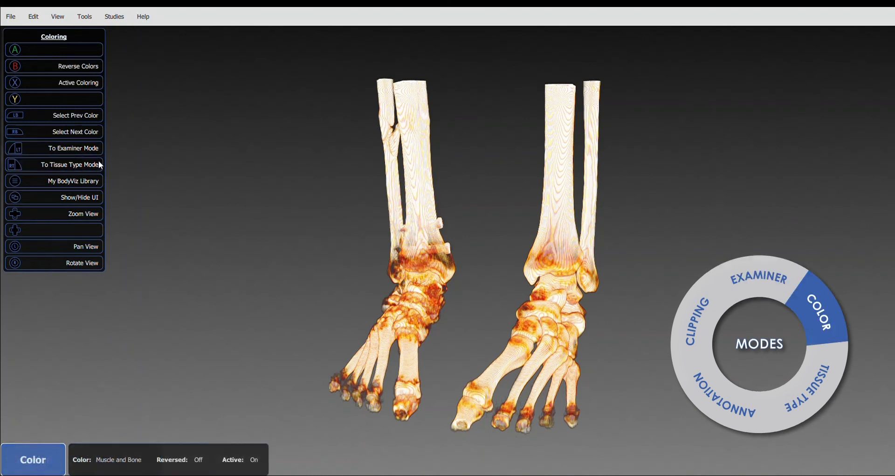